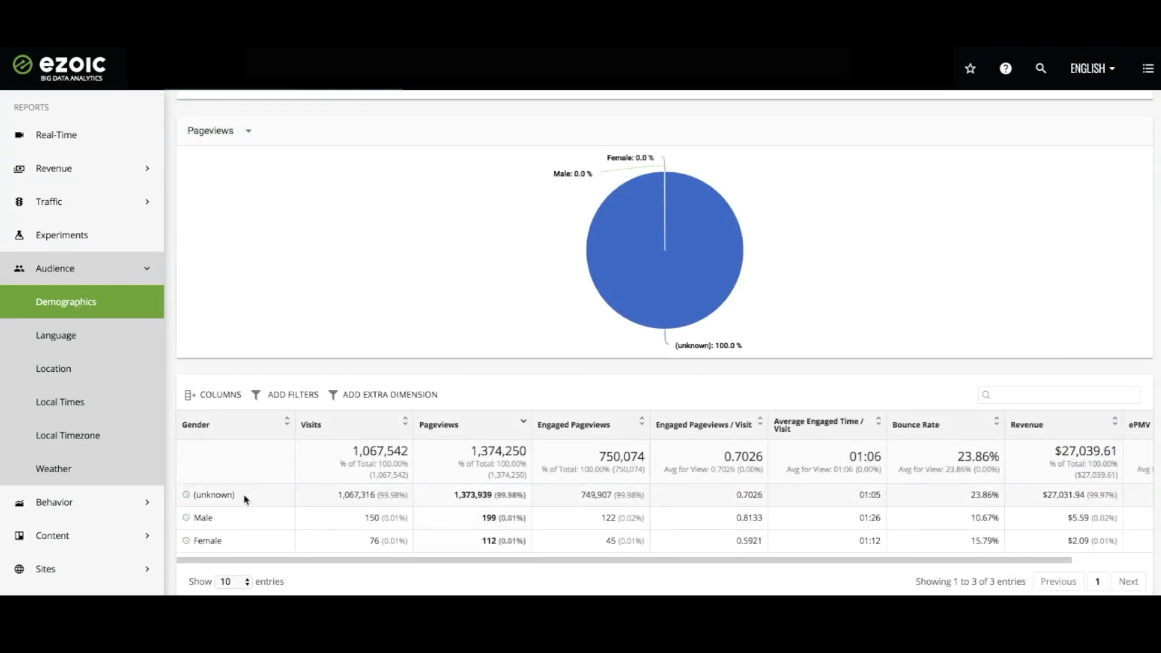
Switch the Demographics report to the Age & Gender breakdown and examine its chart and table rows, including the unknown group.
scroll(245, 499, up, 3)
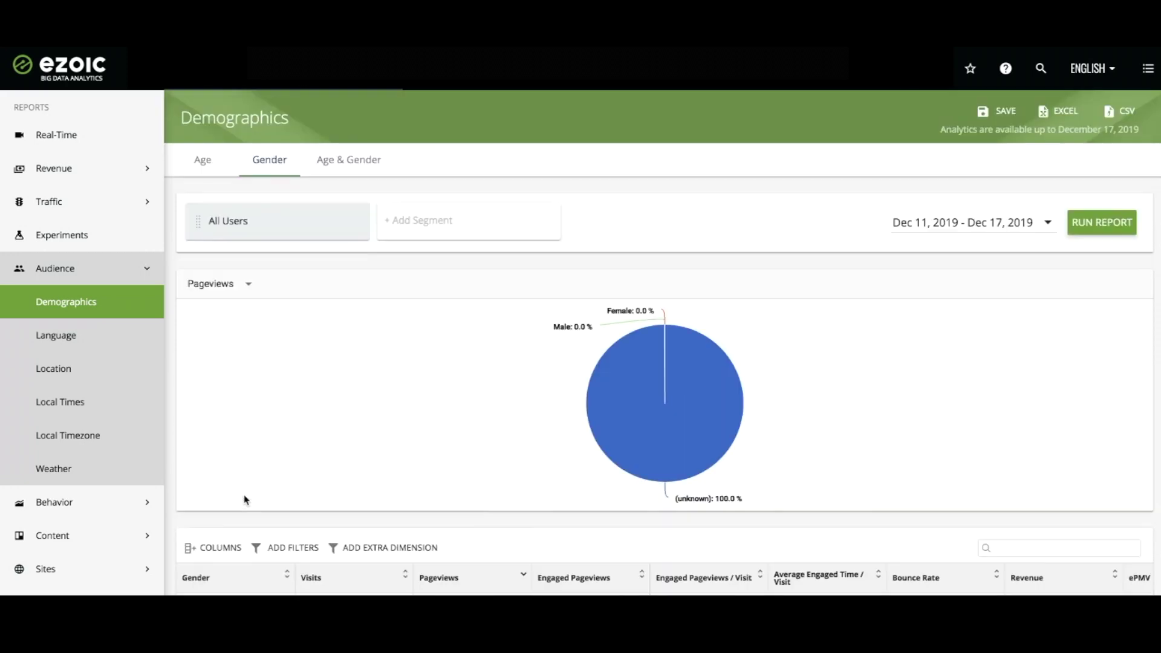
click(363, 172)
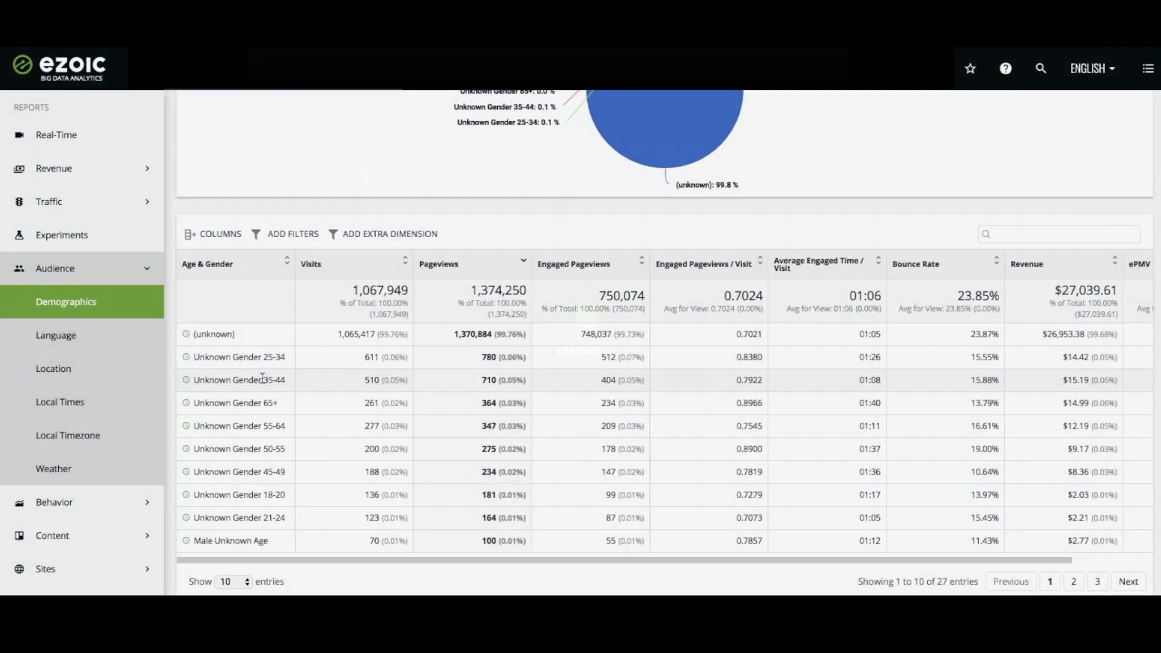
scroll(262, 377, up, 1)
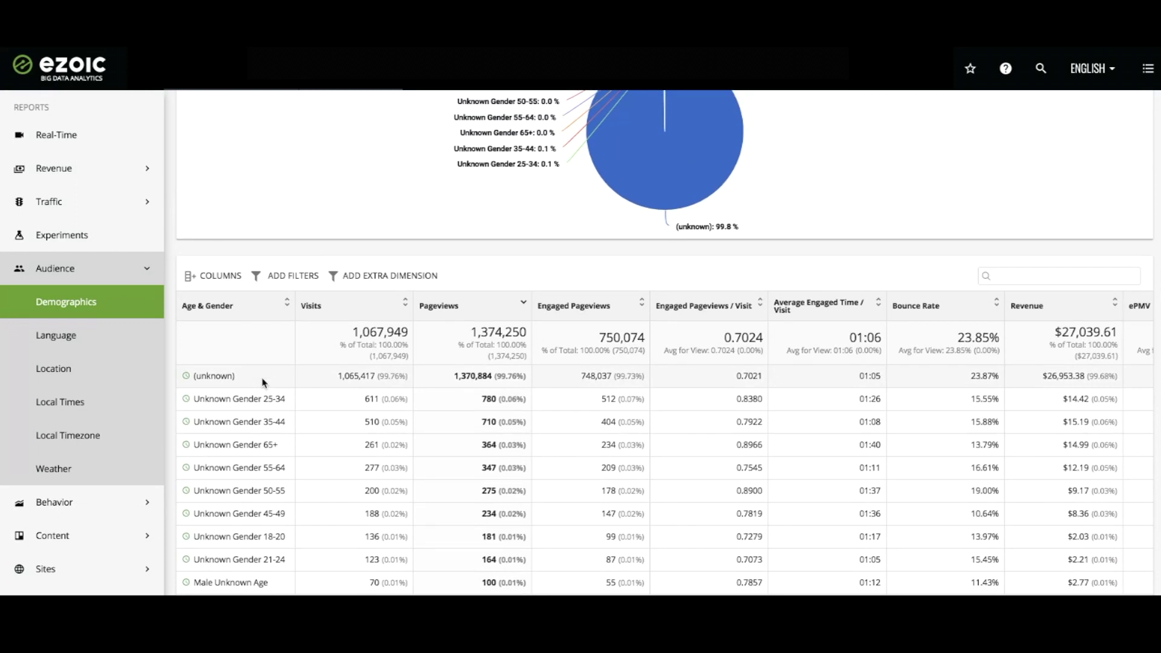
scroll(263, 381, up, 2)
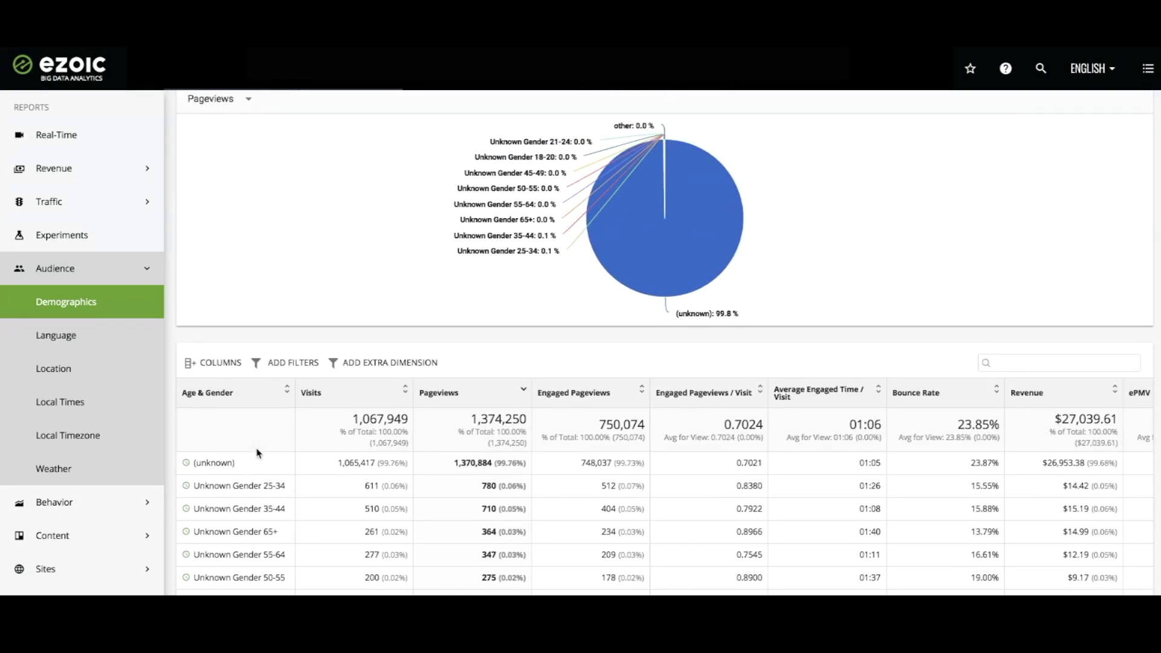
scroll(239, 459, down, 1)
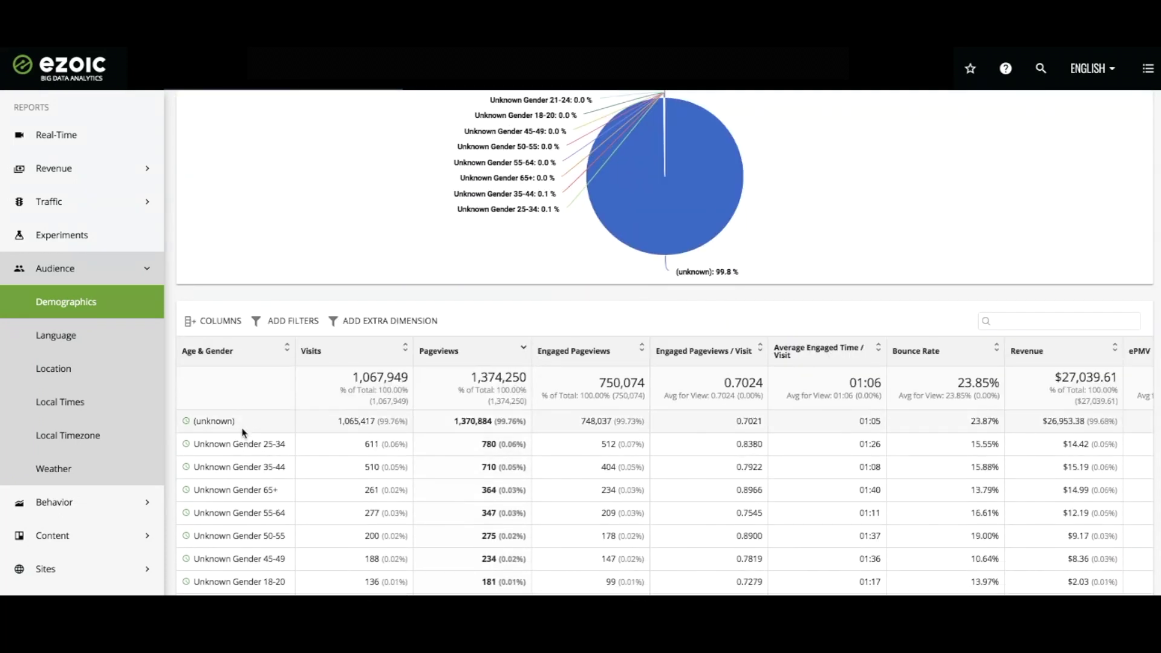
drag(244, 422, 198, 423)
click(242, 429)
click(116, 308)
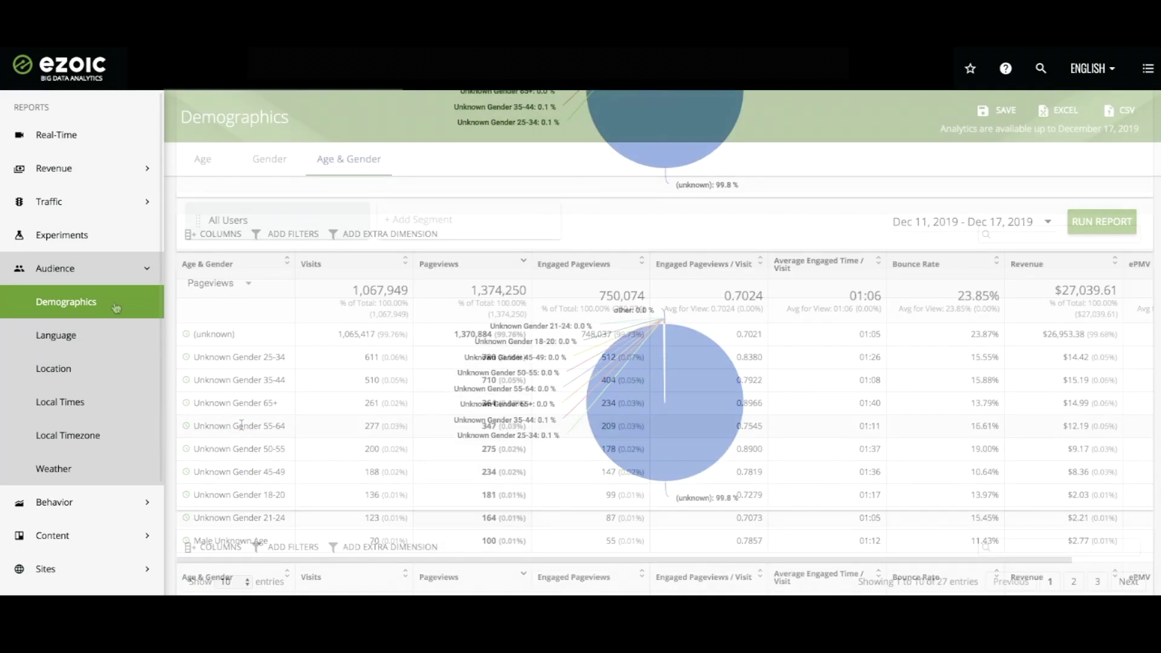
Open the audience Language report and examine the language rows in its table from en-us down to es-es.
click(92, 340)
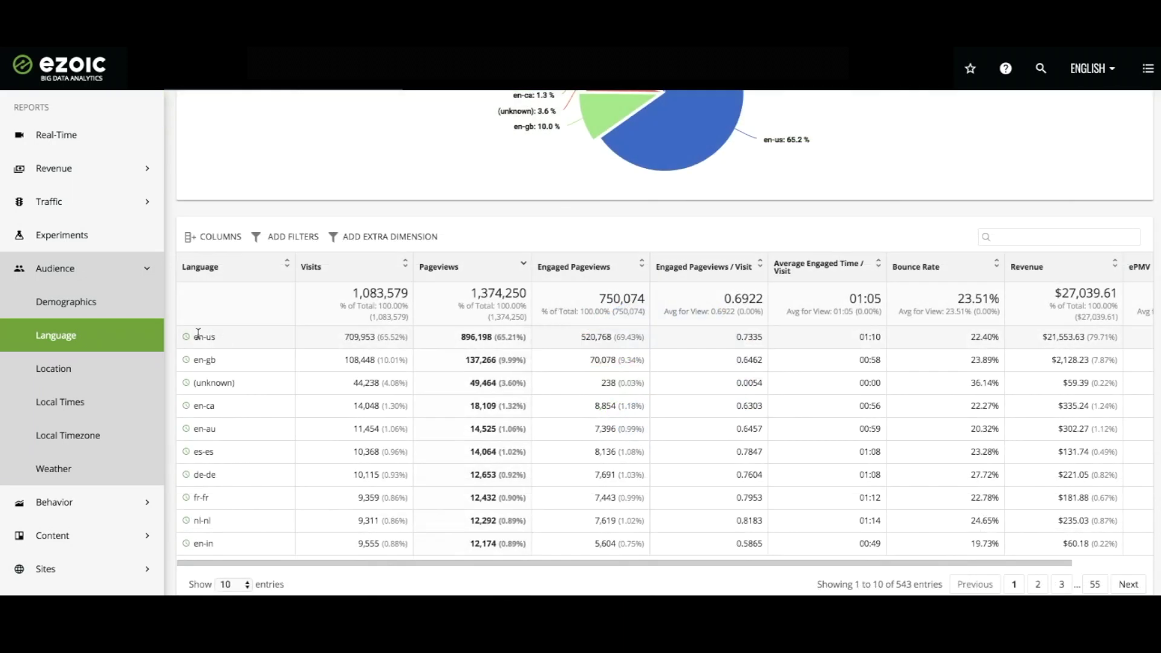
click(195, 334)
drag(195, 334, 208, 455)
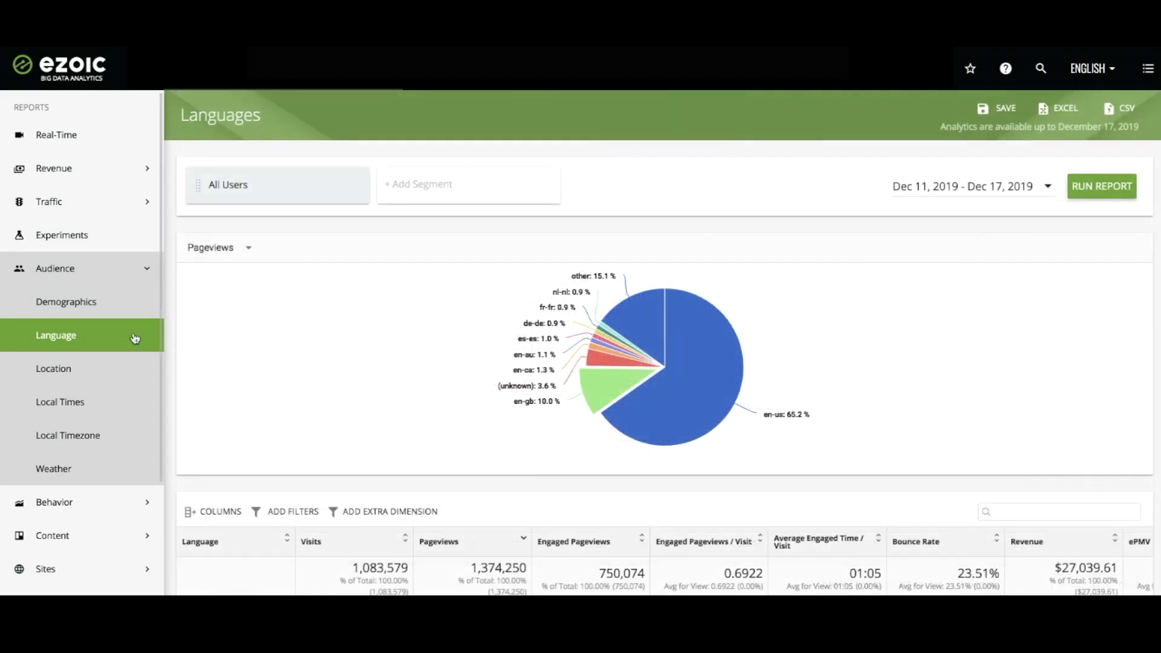
Open the audience Location report and review the Country and State breakdowns in their tables.
click(78, 372)
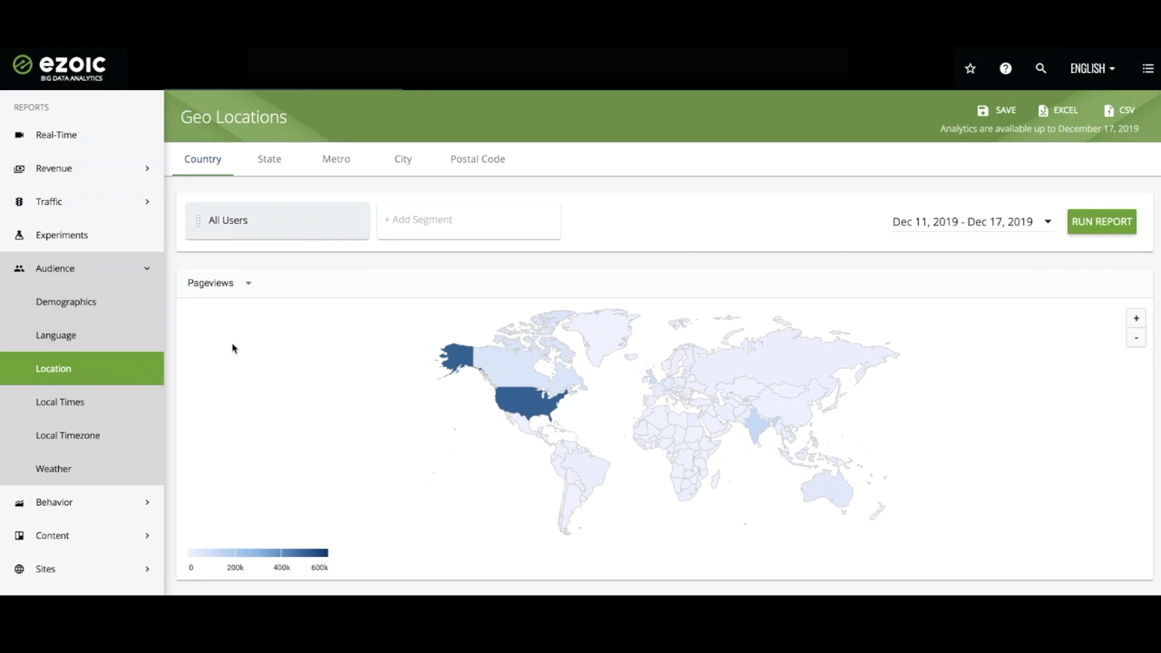
scroll(233, 349, down, 3)
scroll(233, 349, down, 4)
click(271, 159)
scroll(311, 345, down, 4)
scroll(311, 349, down, 2)
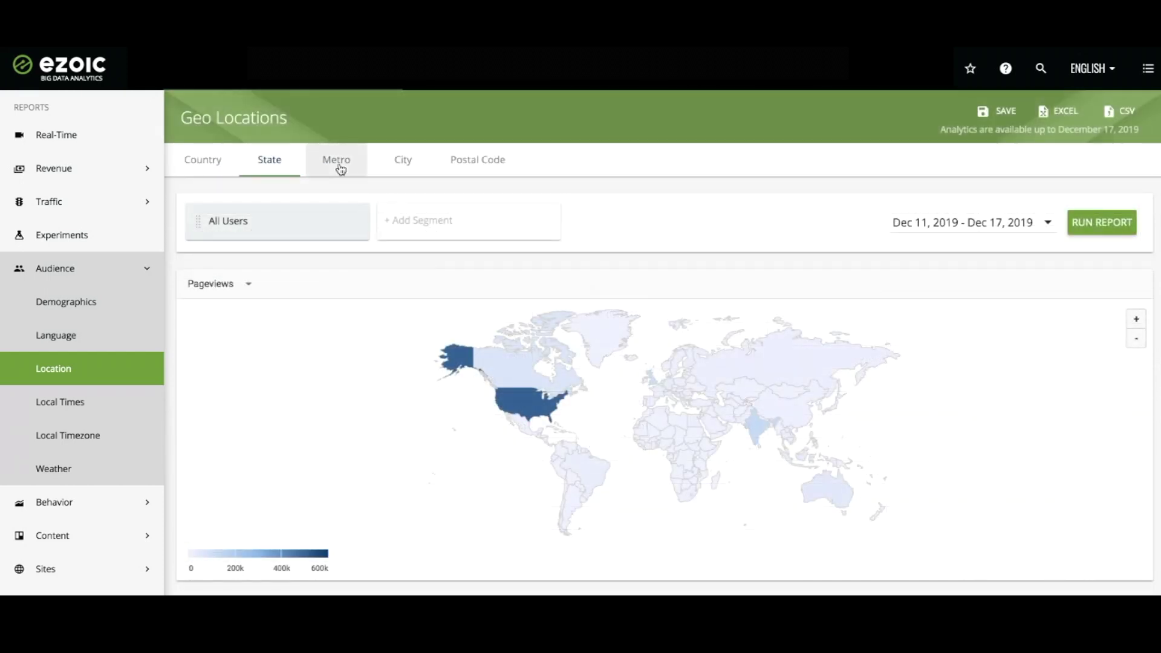
Go through the Metro, City and Postal Code breakdowns of the Geo Locations report and review their tables.
click(341, 168)
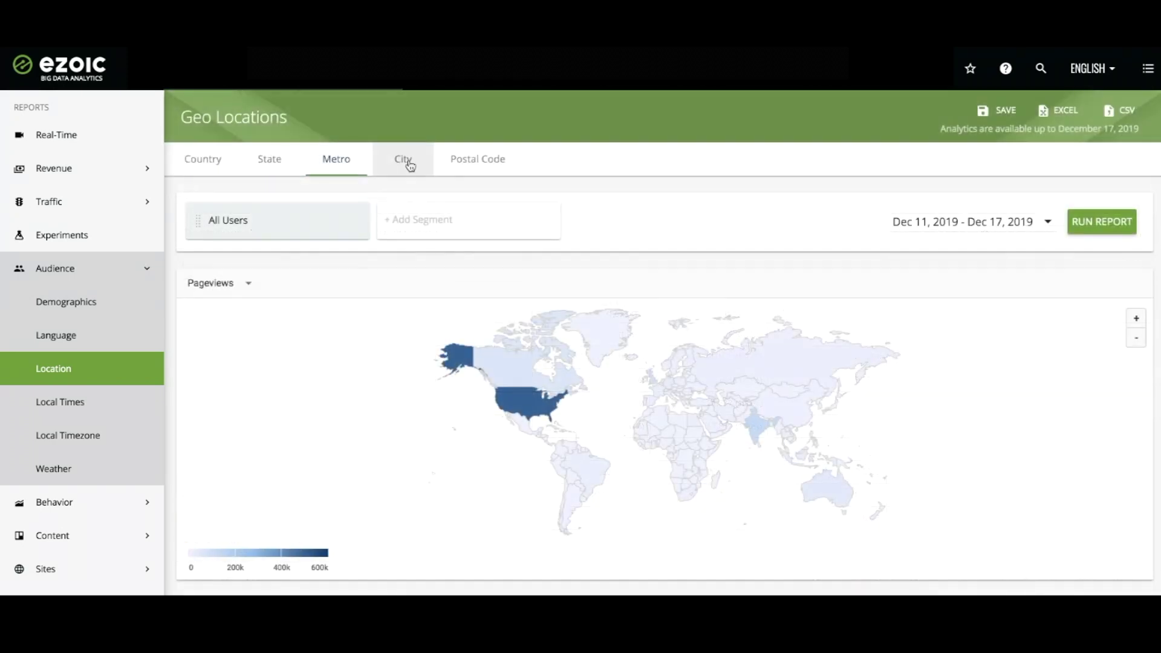
click(409, 164)
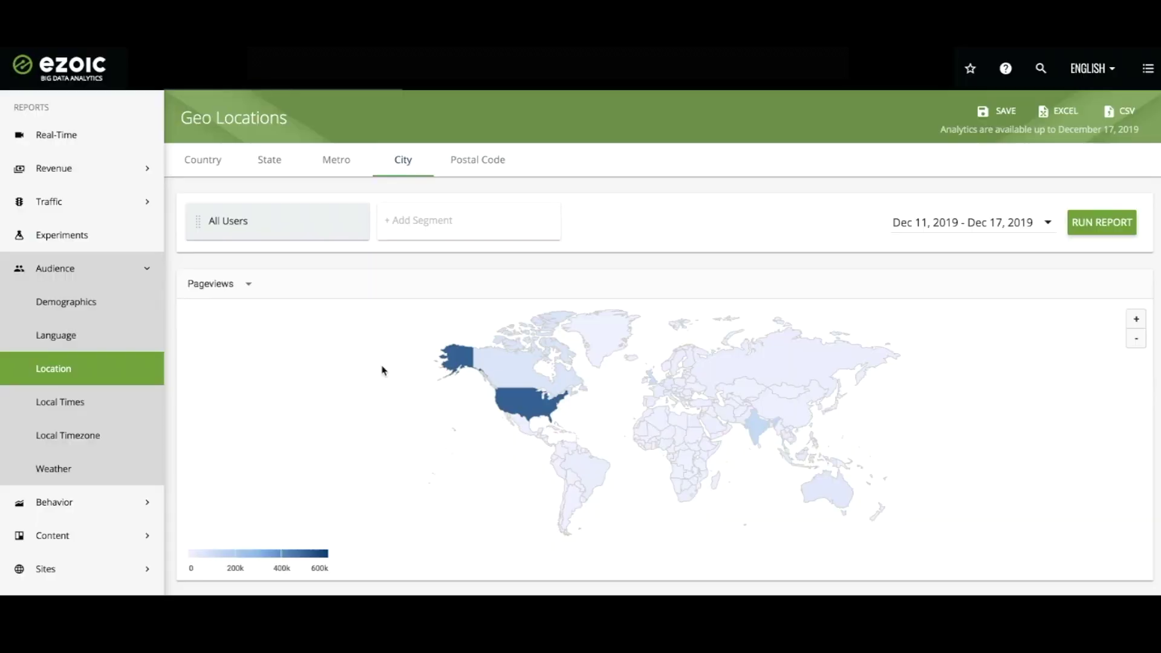
scroll(381, 368, down, 4)
scroll(383, 370, down, 2)
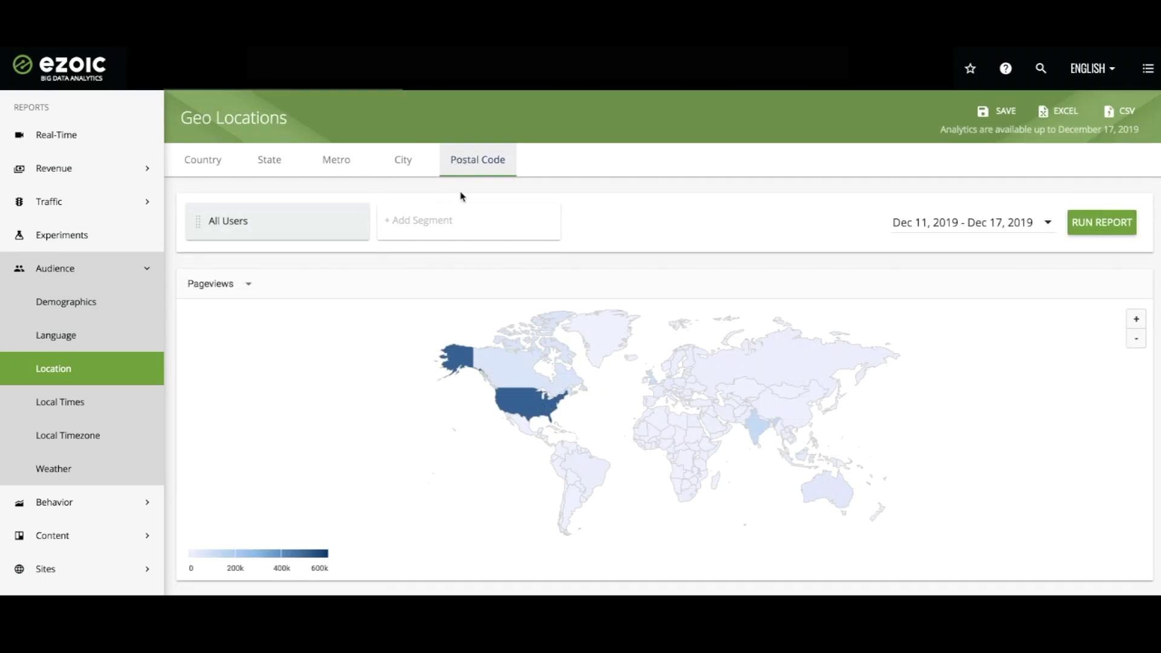
scroll(464, 308, down, 5)
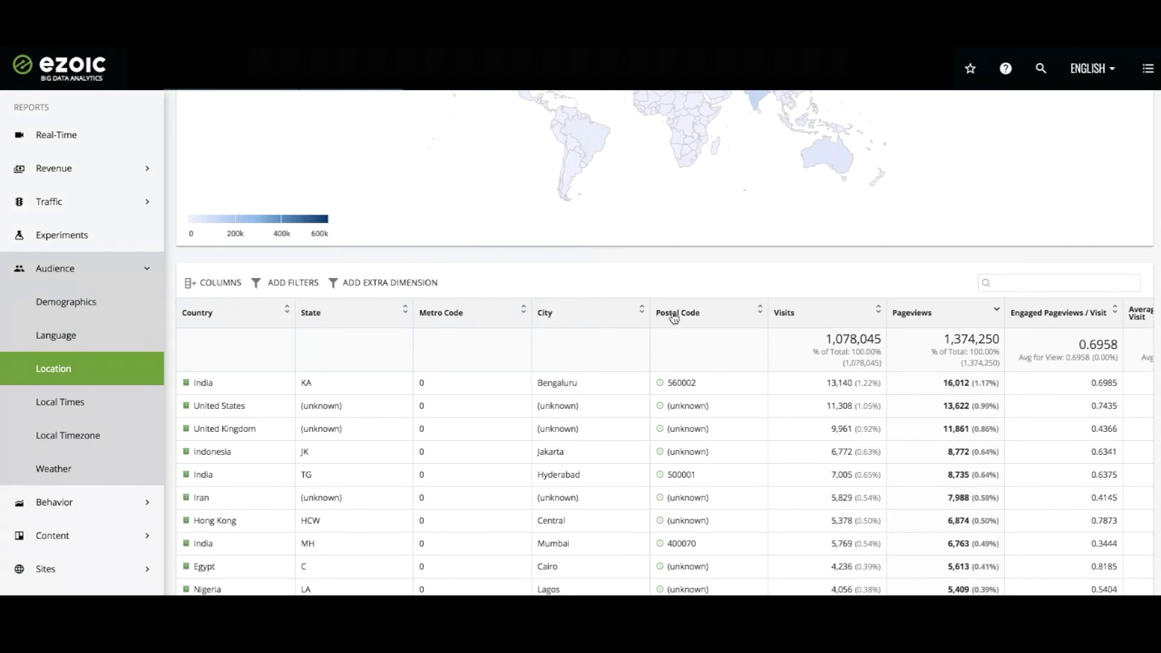
Open the Local Times report and review the Local Day of Week chart and table.
click(82, 414)
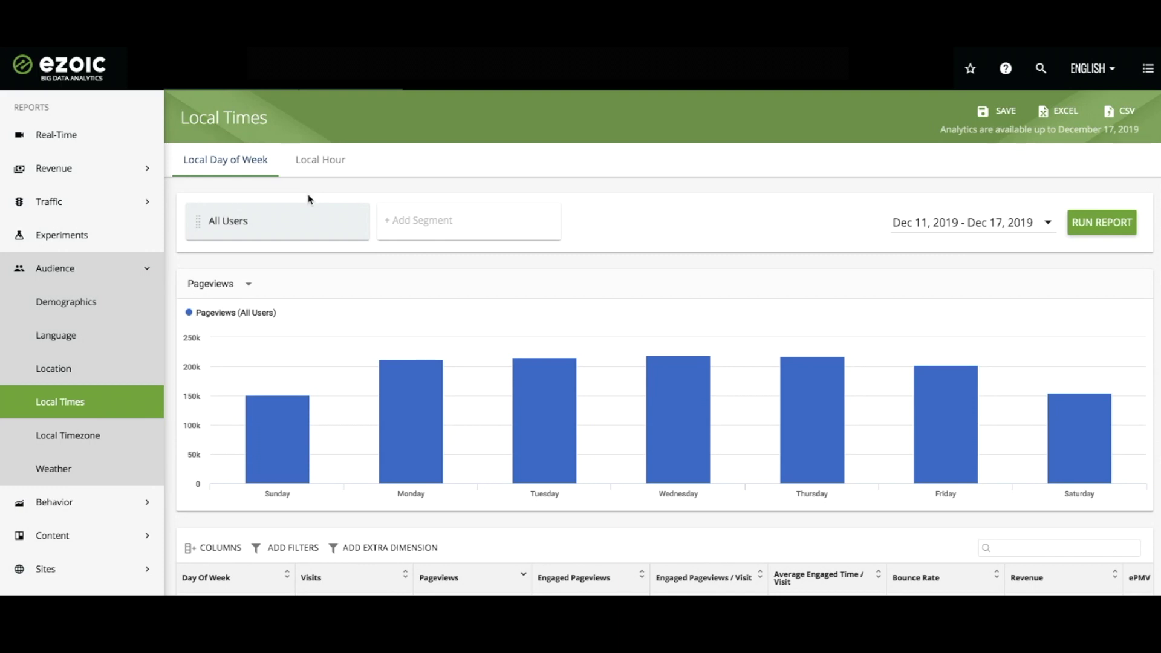
mouse_move(318, 374)
scroll(303, 313, down, 5)
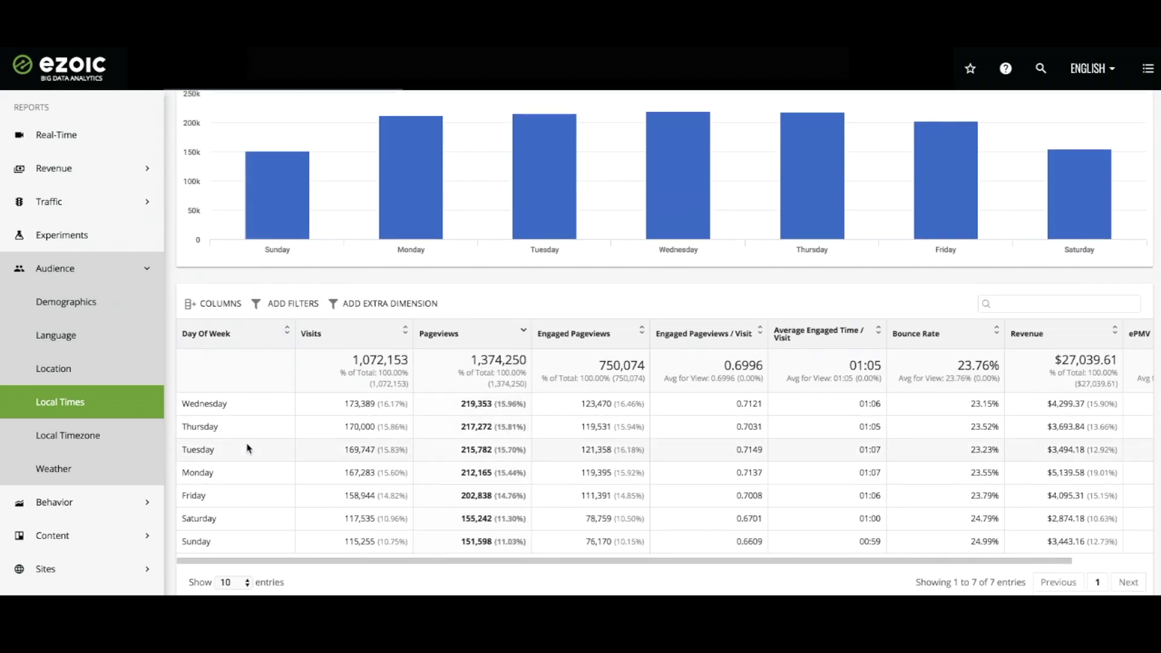
scroll(465, 398, up, 5)
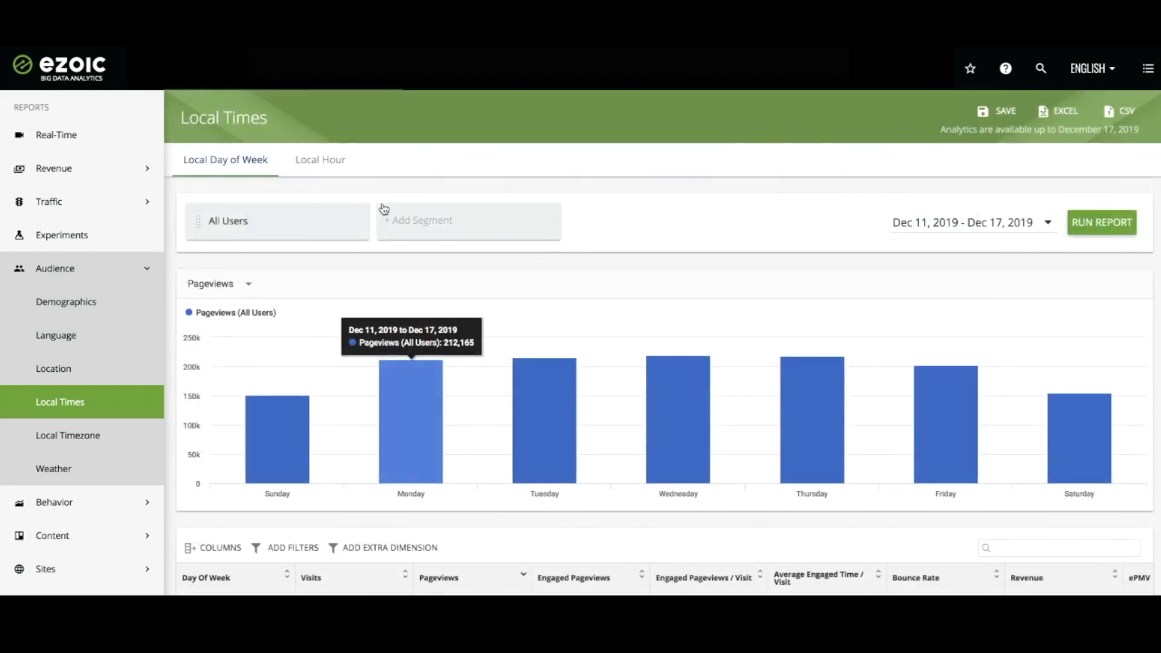
Examine the Local Hour breakdown with its 0900-1200 row, and the UTC+0300 row of the Local Timezone report.
click(305, 166)
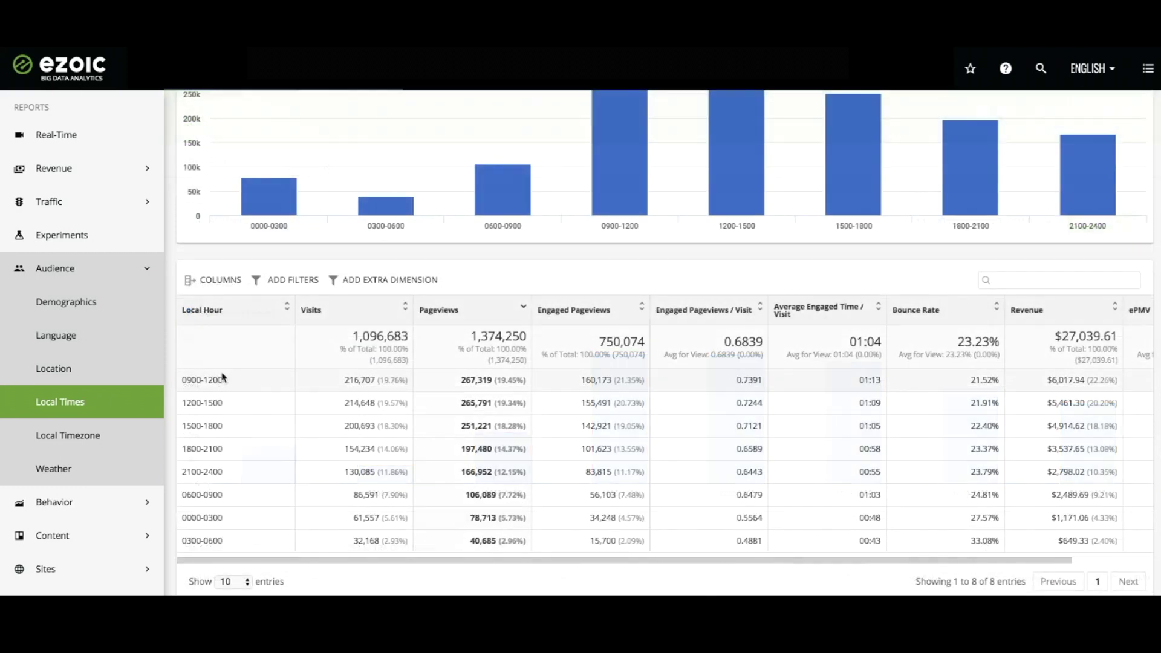
drag(185, 380, 220, 381)
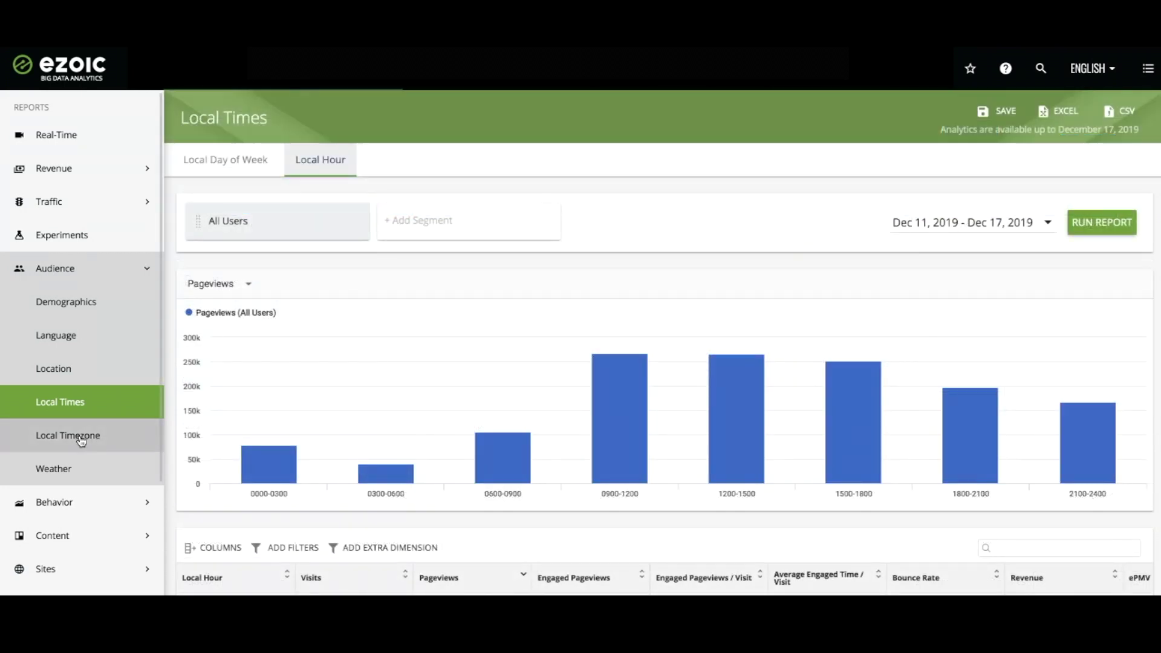
click(81, 437)
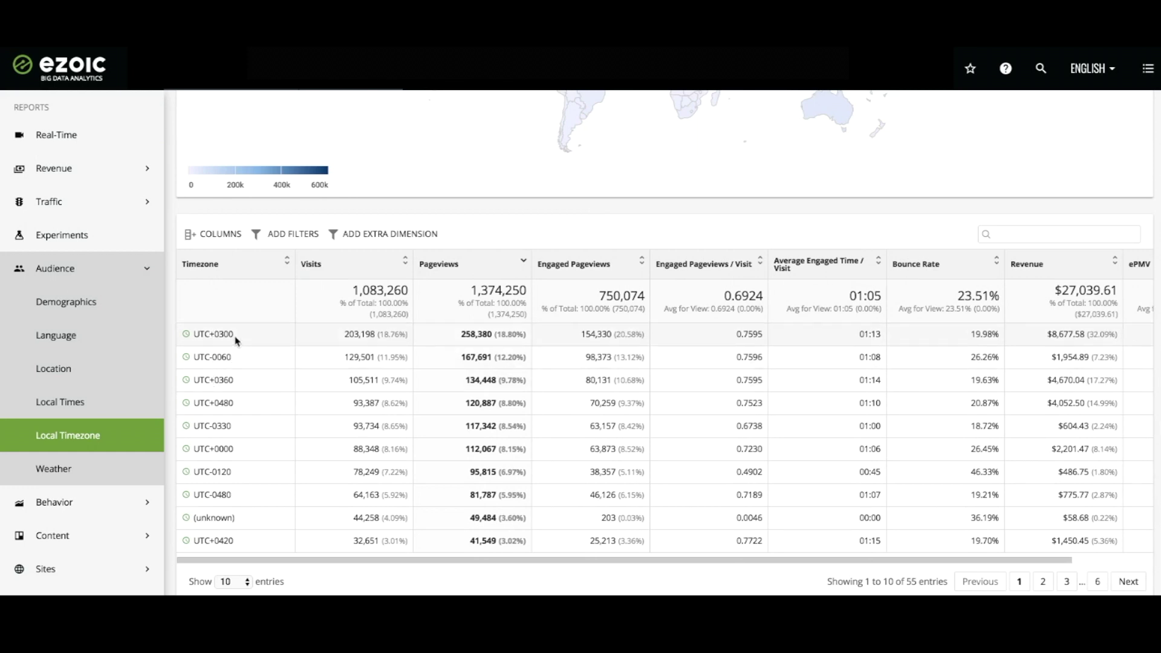
drag(236, 341, 195, 334)
Open the Weather report and examine its Weather Summary and Temperatures breakdowns, including the 0 to 5 °C row.
click(76, 479)
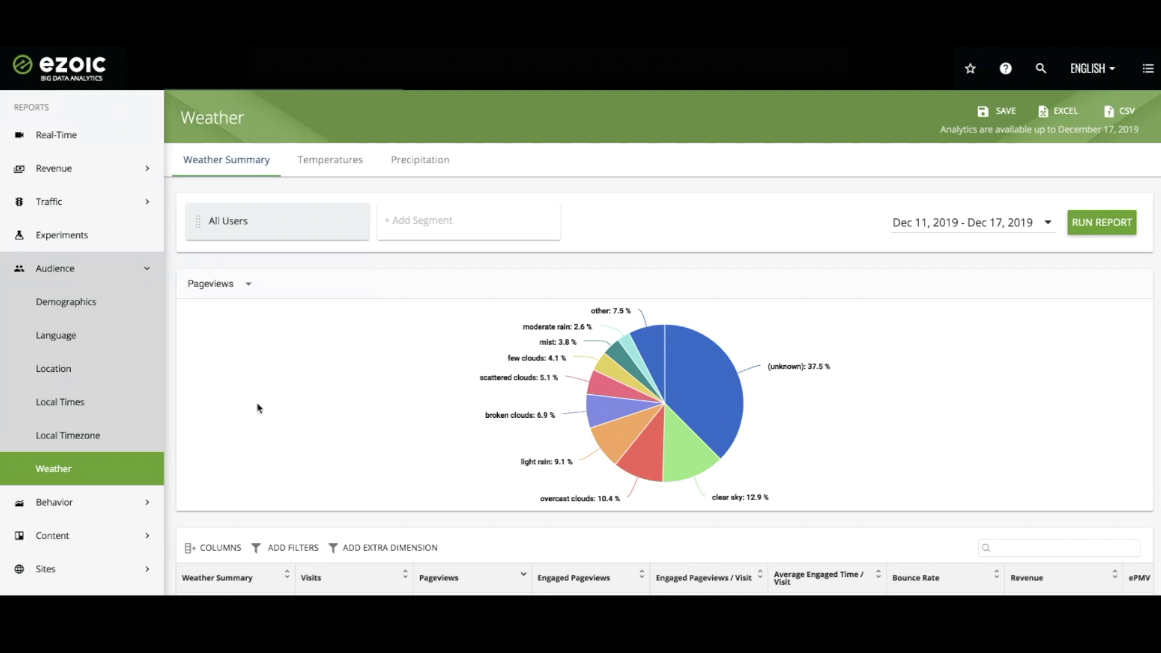
scroll(256, 407, down, 5)
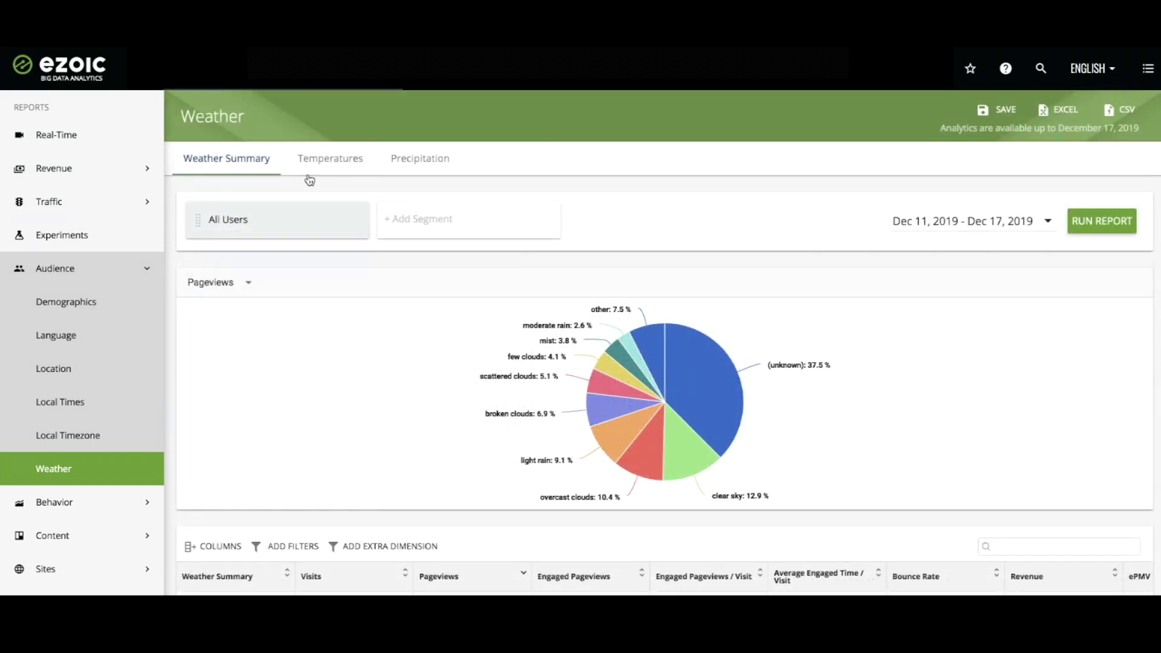
click(331, 173)
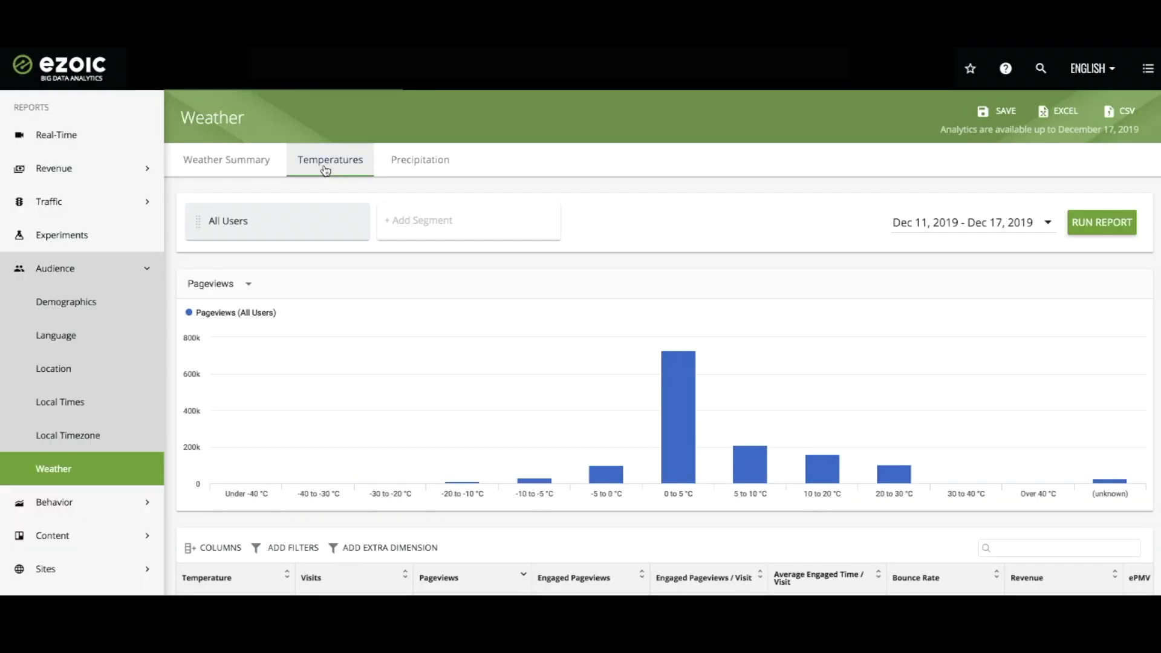
mouse_move(576, 458)
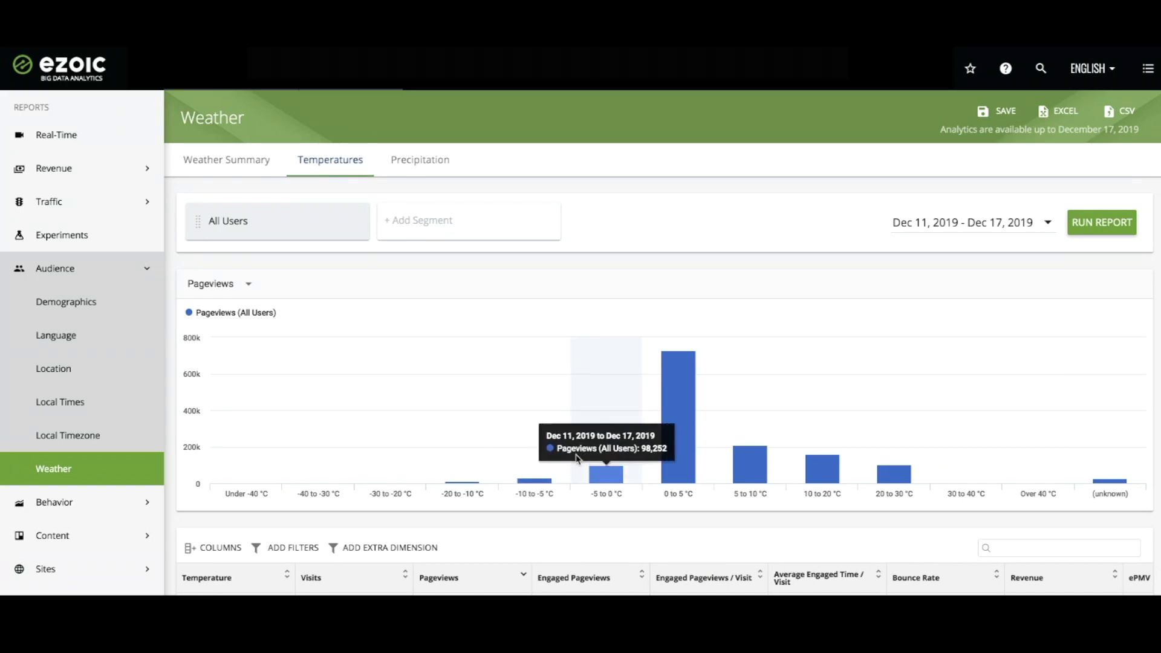
mouse_move(673, 462)
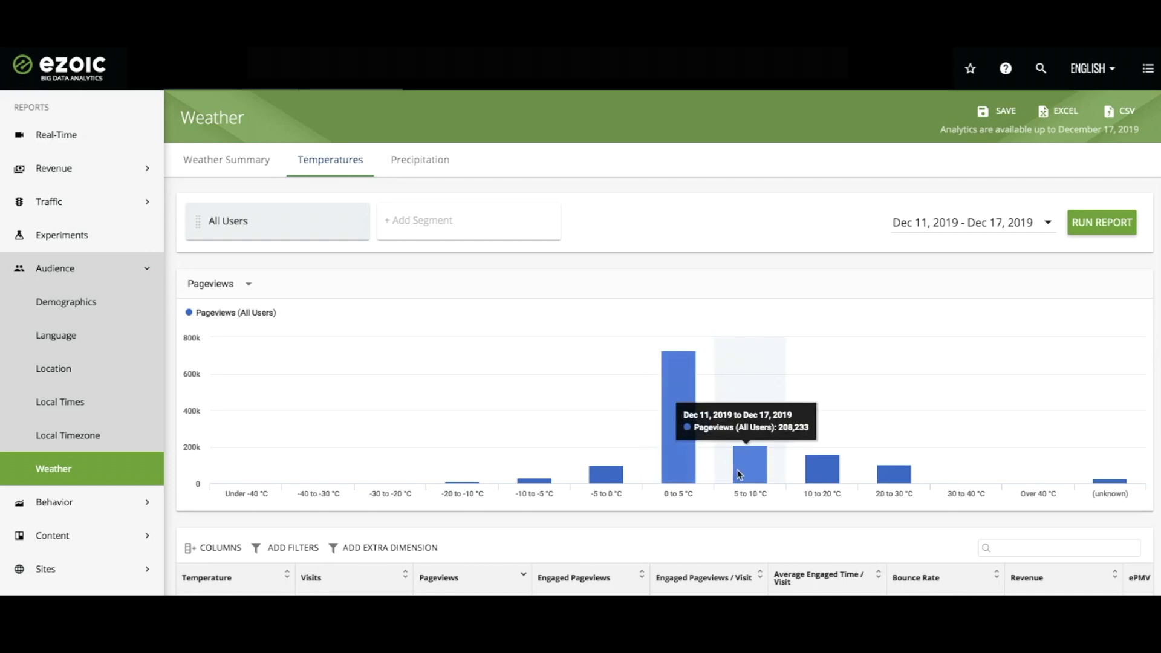
scroll(658, 485, down, 5)
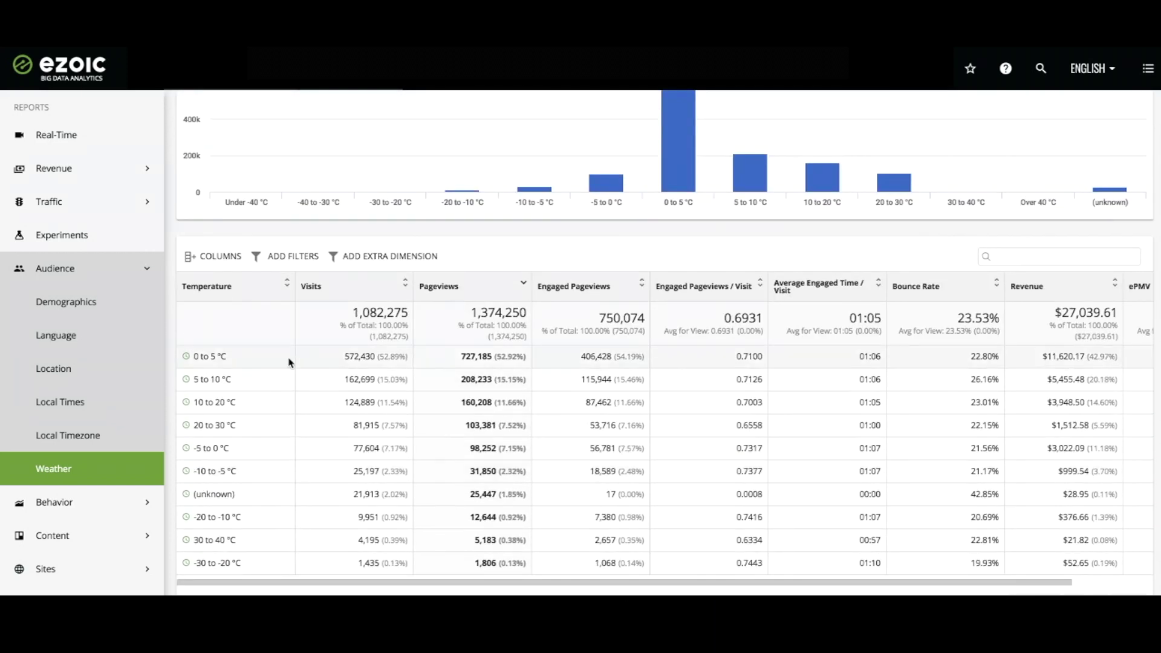
drag(195, 356, 220, 357)
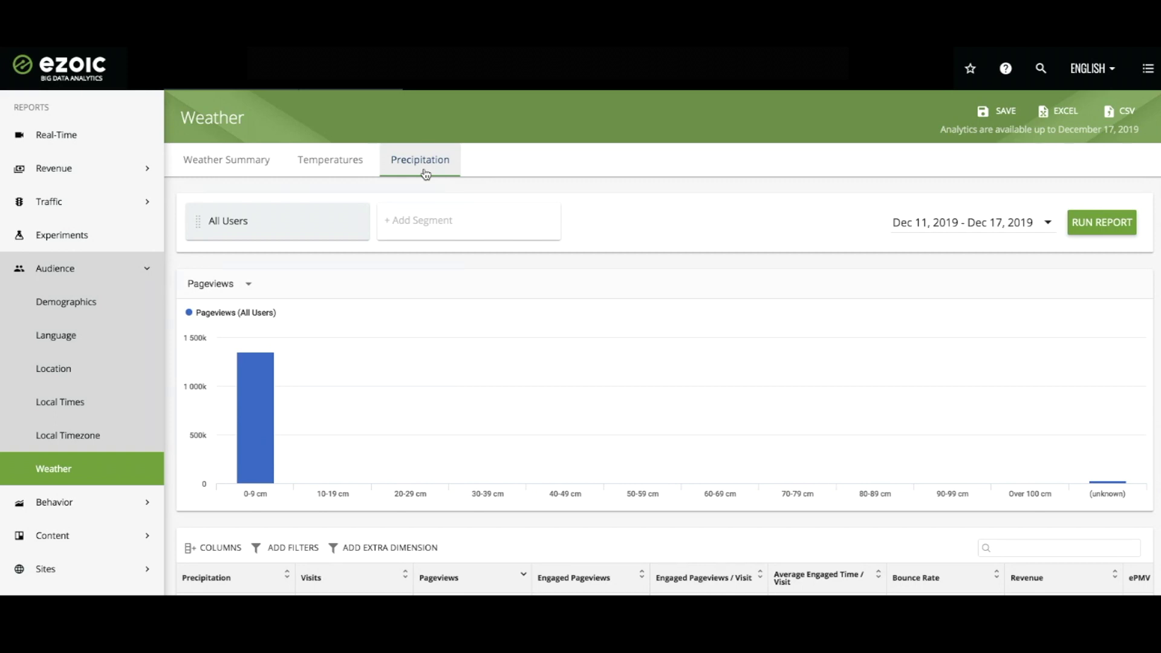
Examine the Precipitation breakdown of the Weather report in both the chart and the table.
mouse_move(293, 355)
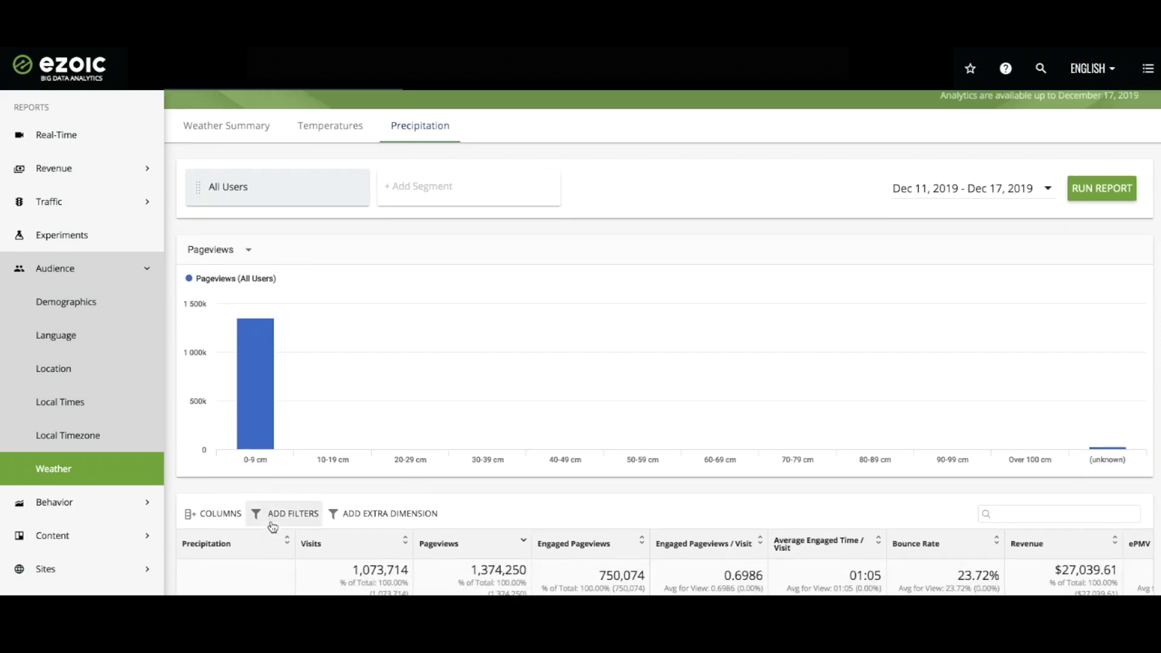
scroll(273, 527, down, 5)
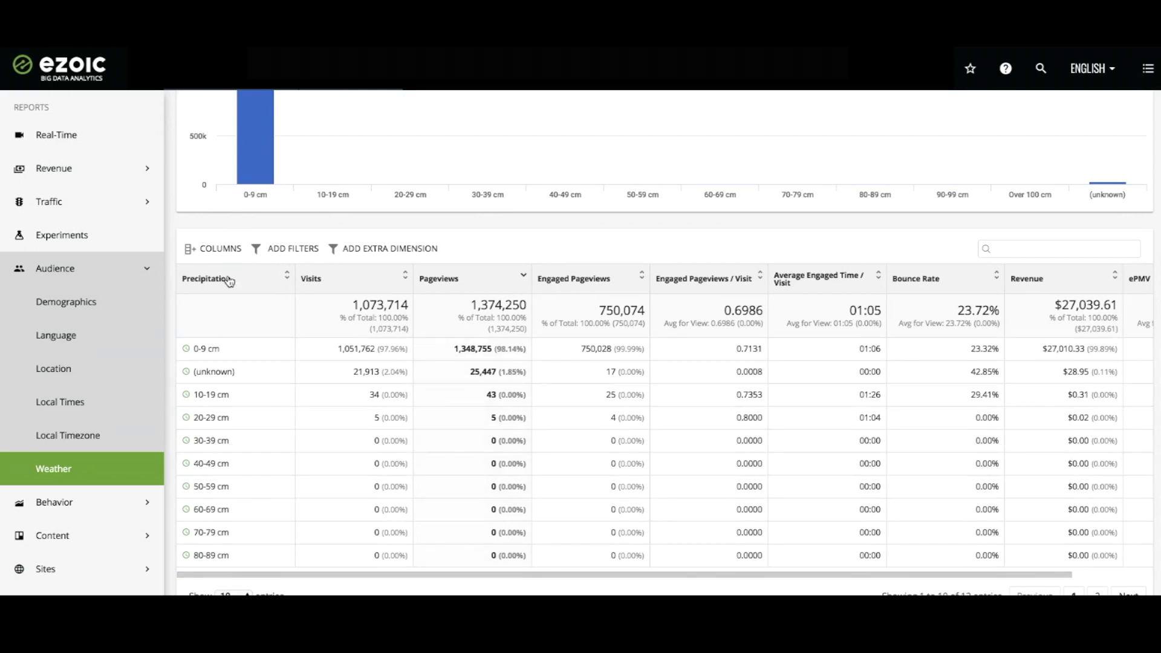
scroll(229, 283, down, 1)
scroll(229, 291, up, 1)
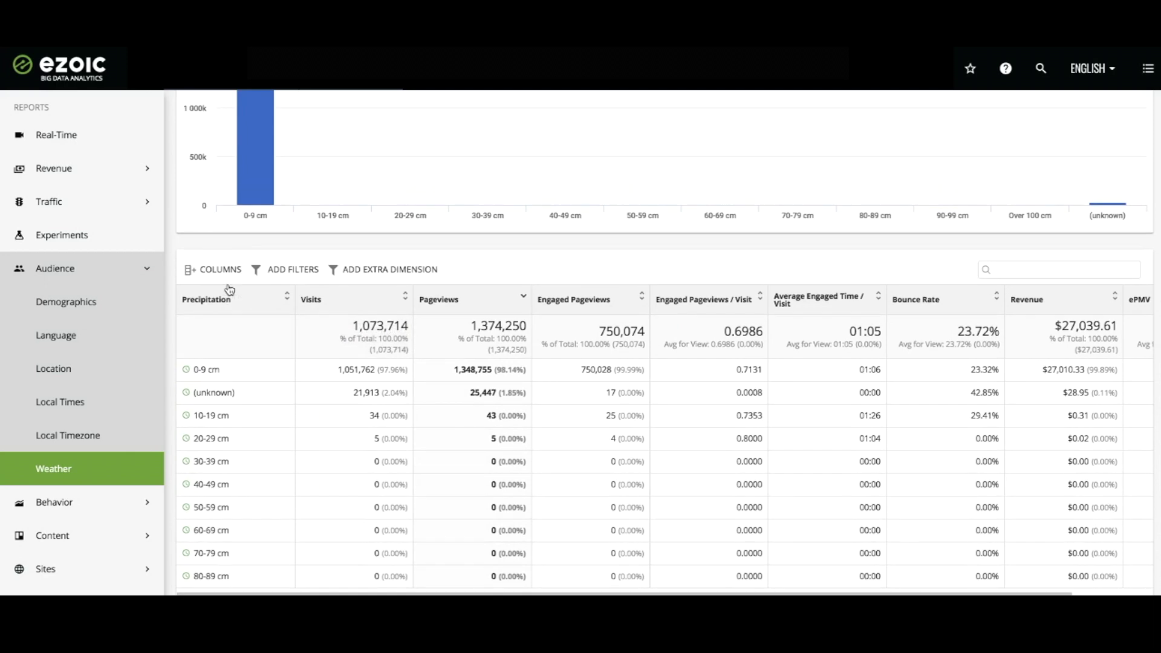